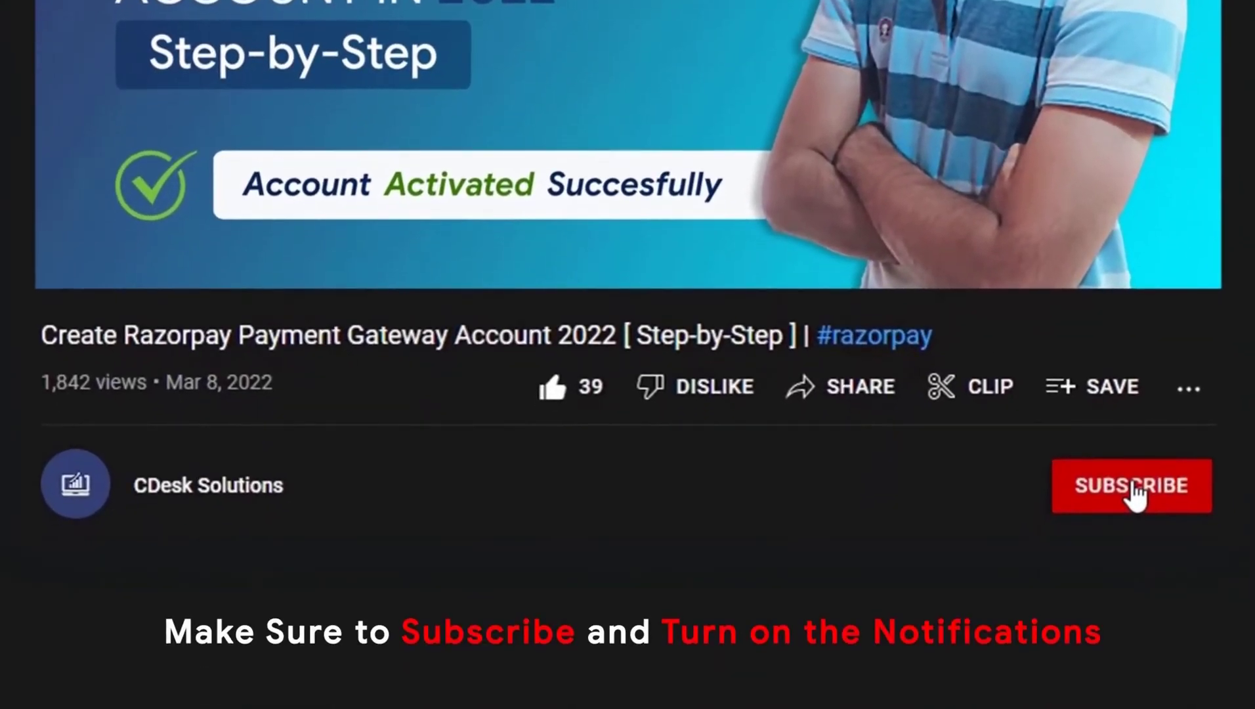
Subscribe to the CDesk Solutions channel and set its bell notifications to All.
{"action": "left_click", "coordinate": [1136, 490]}
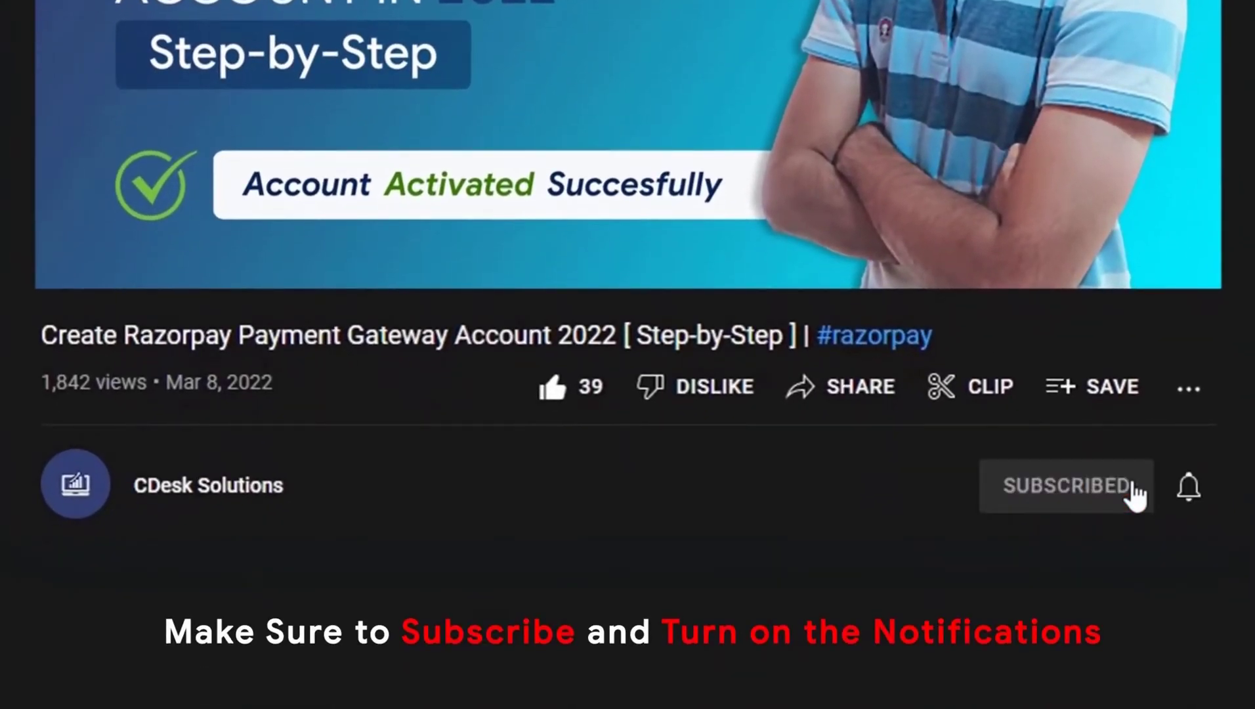
{"action": "left_click", "coordinate": [1188, 486]}
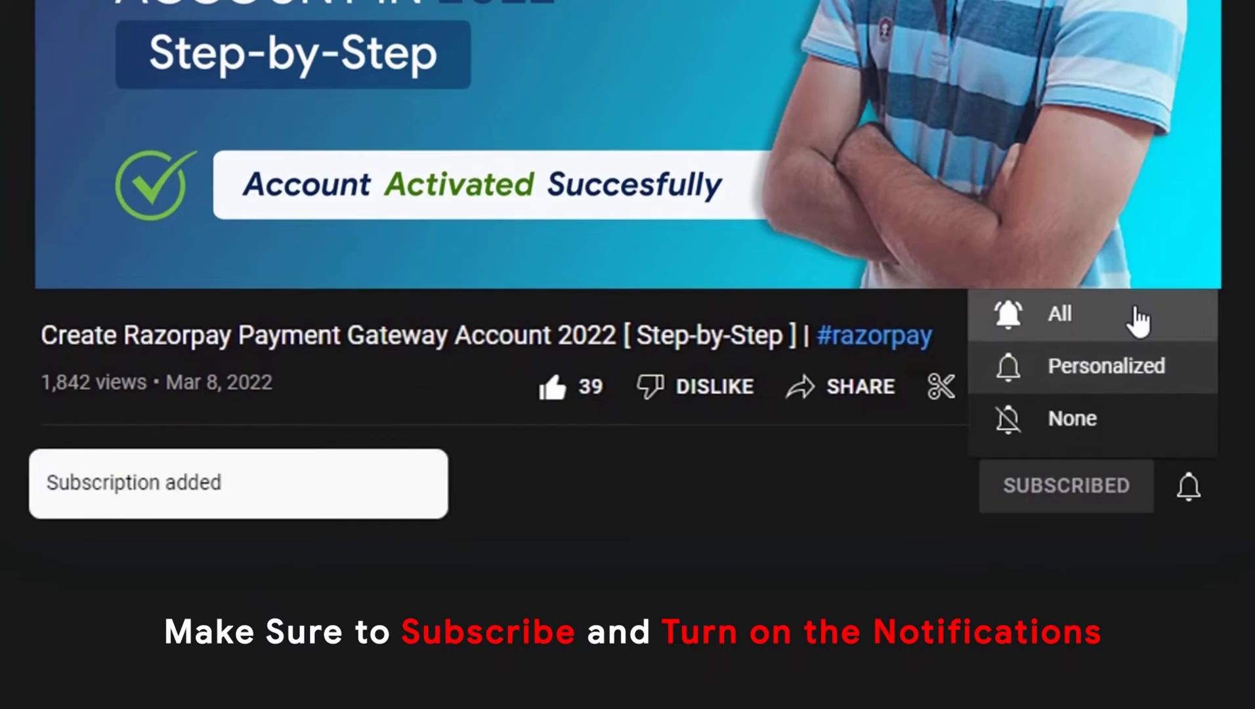
{"action": "left_click", "coordinate": [1060, 315]}
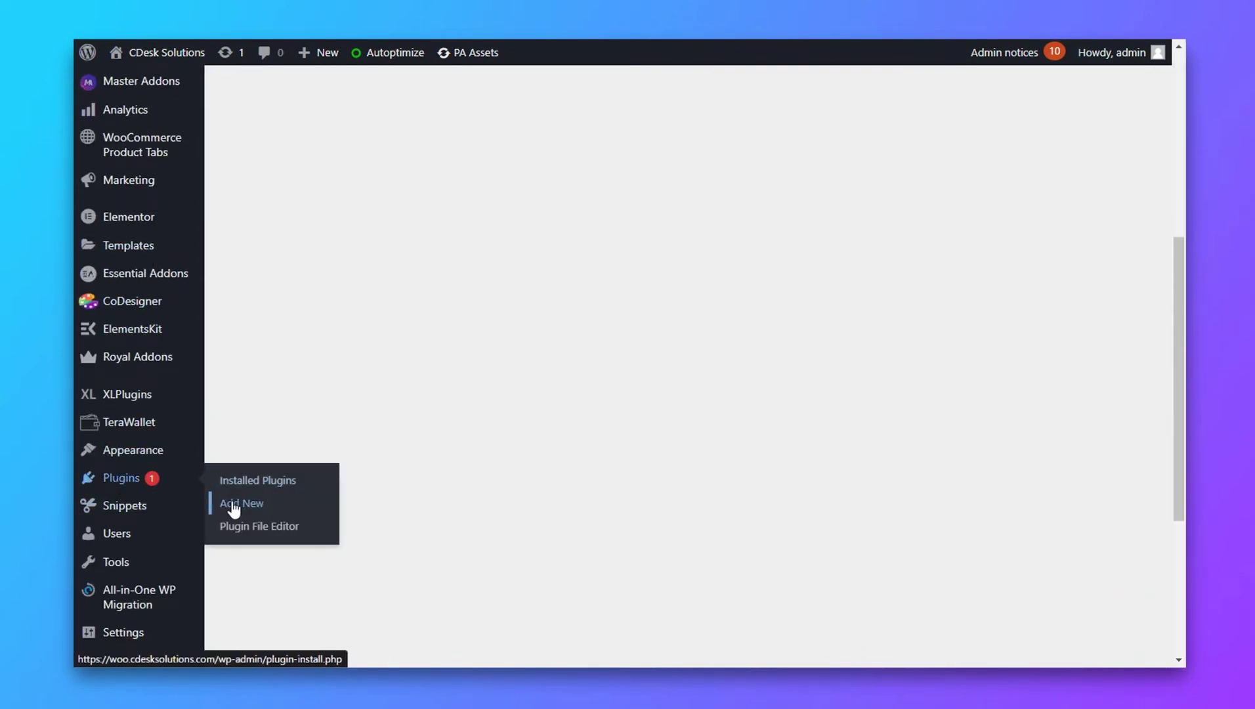
Find the Paytm Payment Gateway plugin under Plugins > Add New, then install and activate it.
{"action": "left_click", "coordinate": [241, 503]}
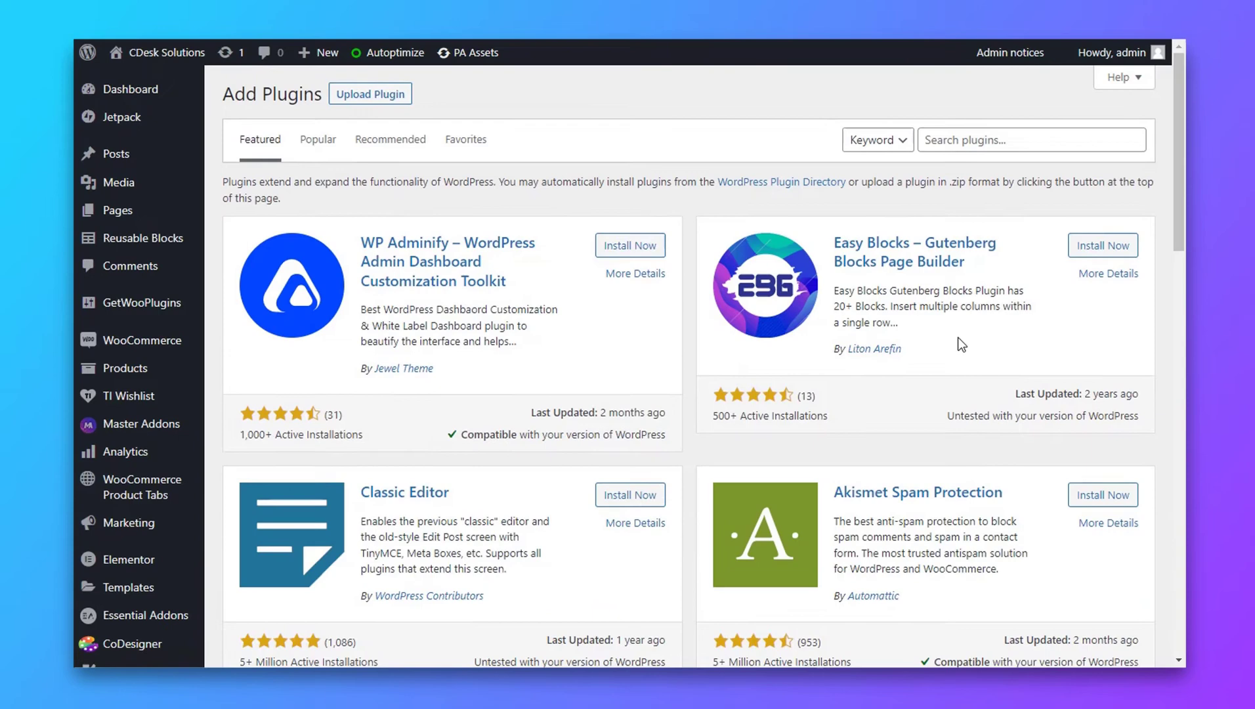
{"action": "left_click", "coordinate": [983, 140]}
{"action": "type", "text": "pay"}
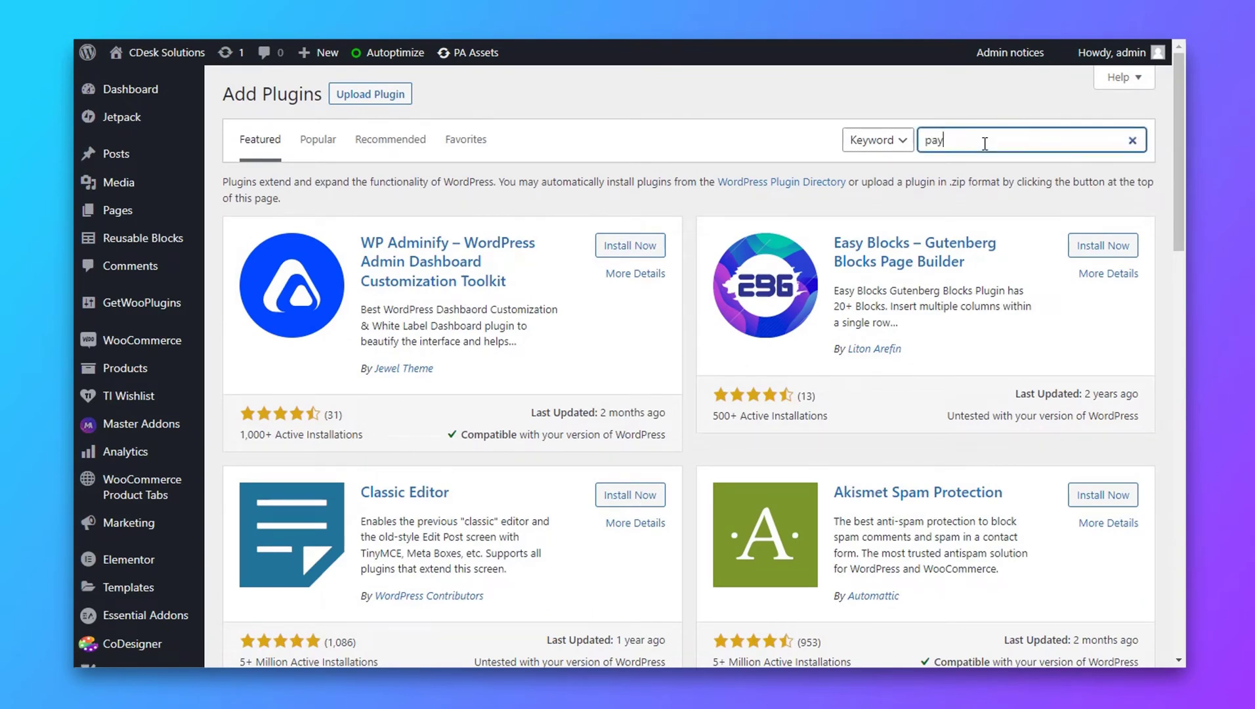
{"action": "type", "text": "tm"}
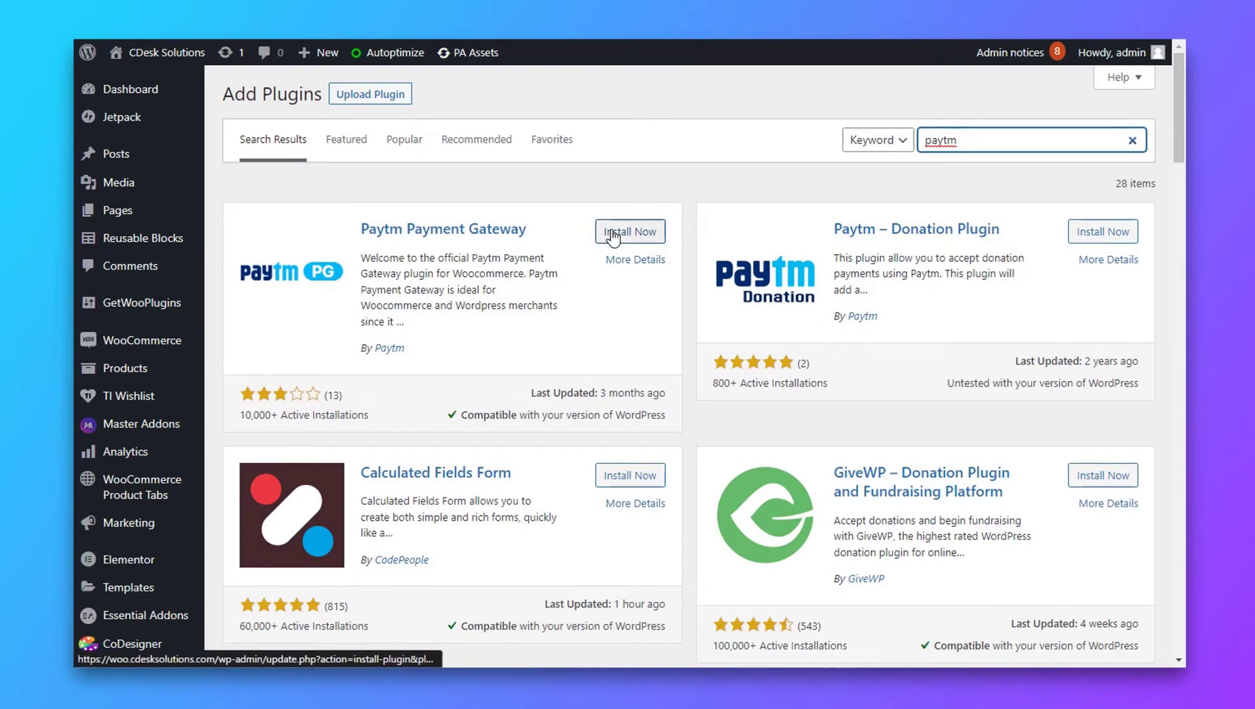
{"action": "left_click", "coordinate": [623, 232]}
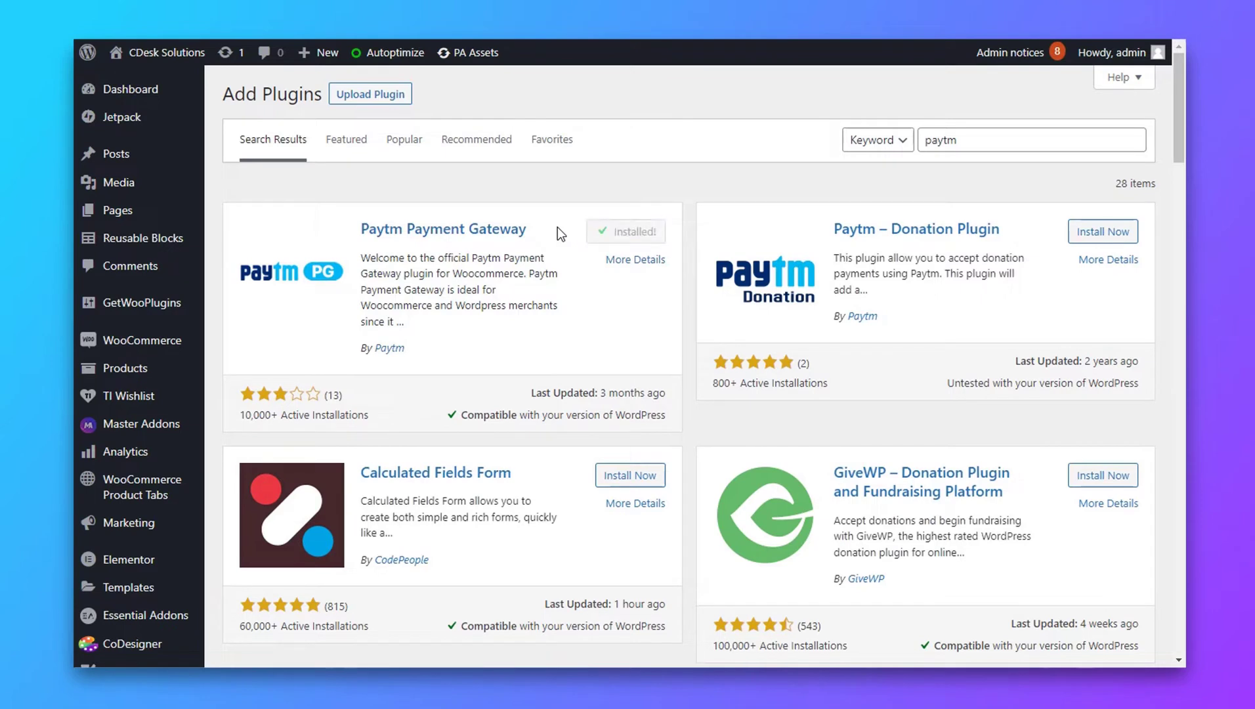
{"action": "left_click", "coordinate": [616, 233]}
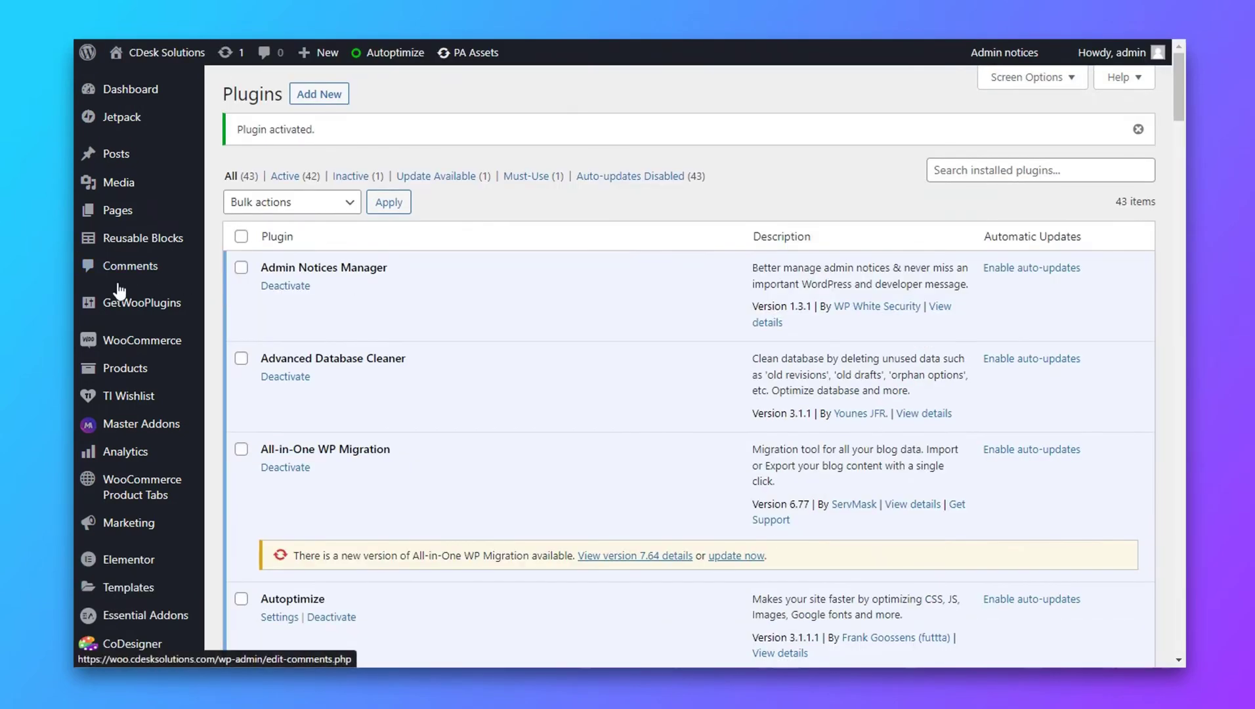
{"action": "mouse_move", "coordinate": [141, 340]}
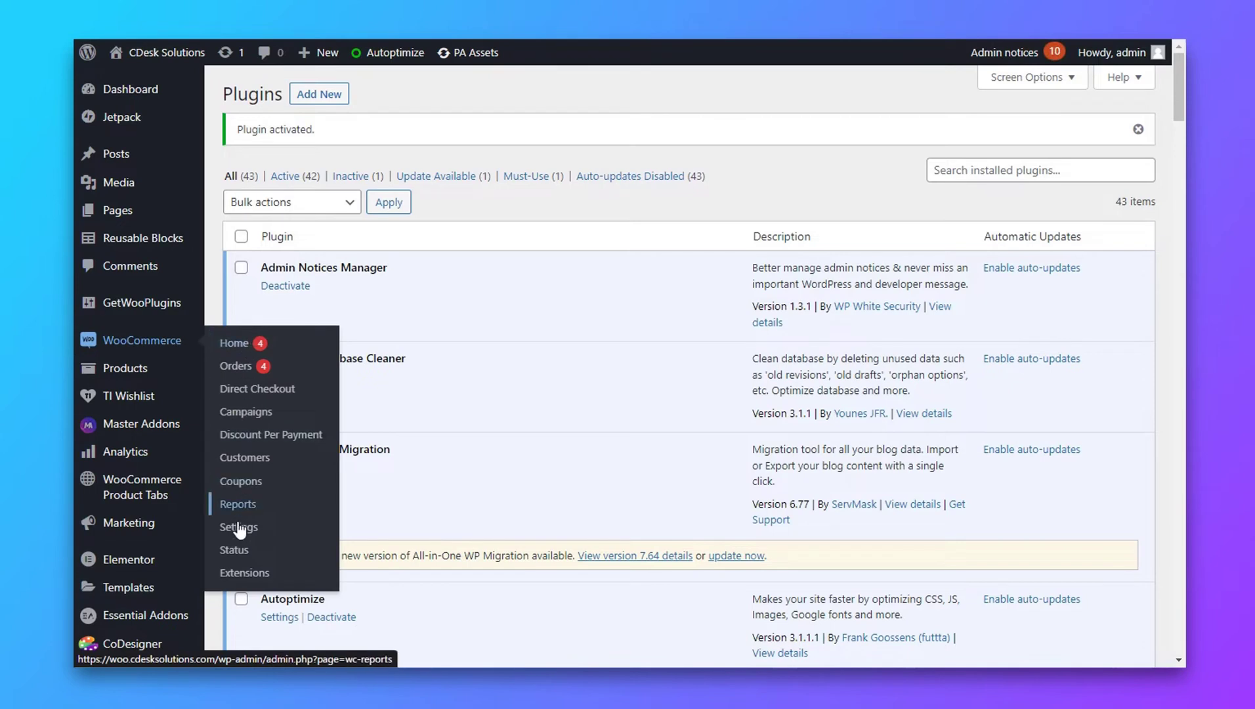
Open the Paytm Payments settings from the WooCommerce Settings Payments tab.
{"action": "left_click", "coordinate": [239, 527]}
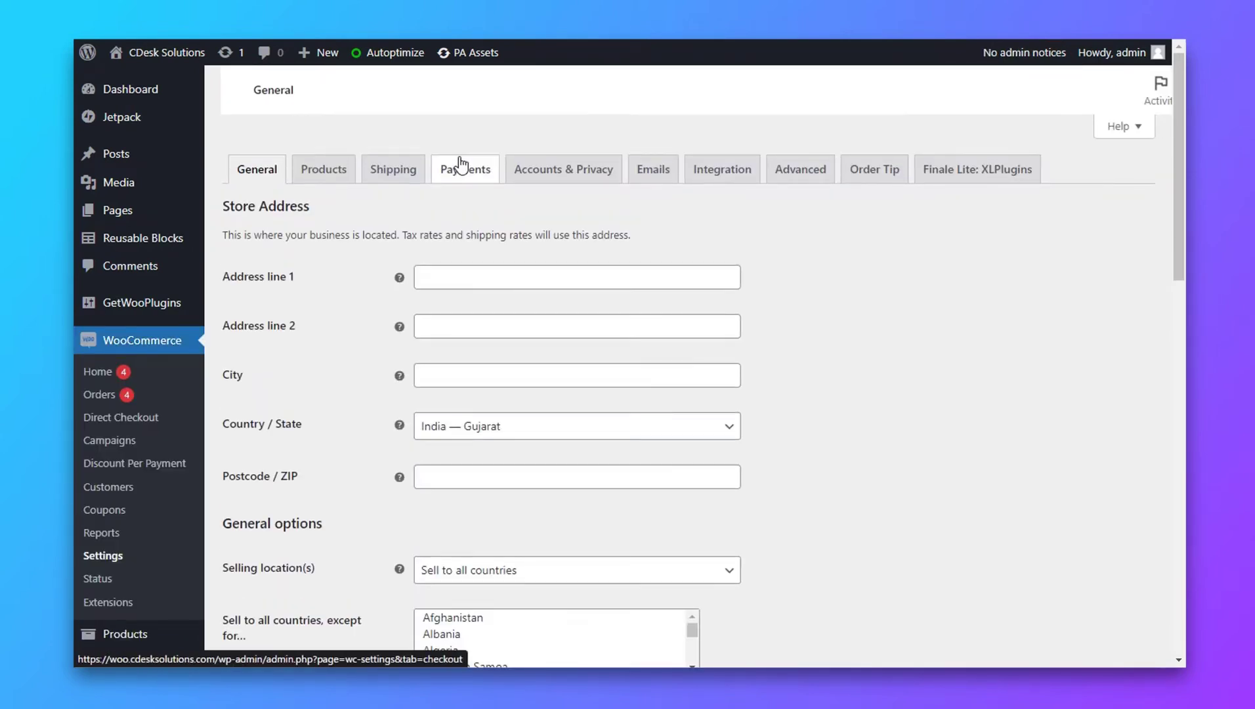
{"action": "left_click", "coordinate": [464, 169]}
{"action": "scroll", "coordinate": [497, 432], "scroll_direction": "down", "scroll_amount": 5}
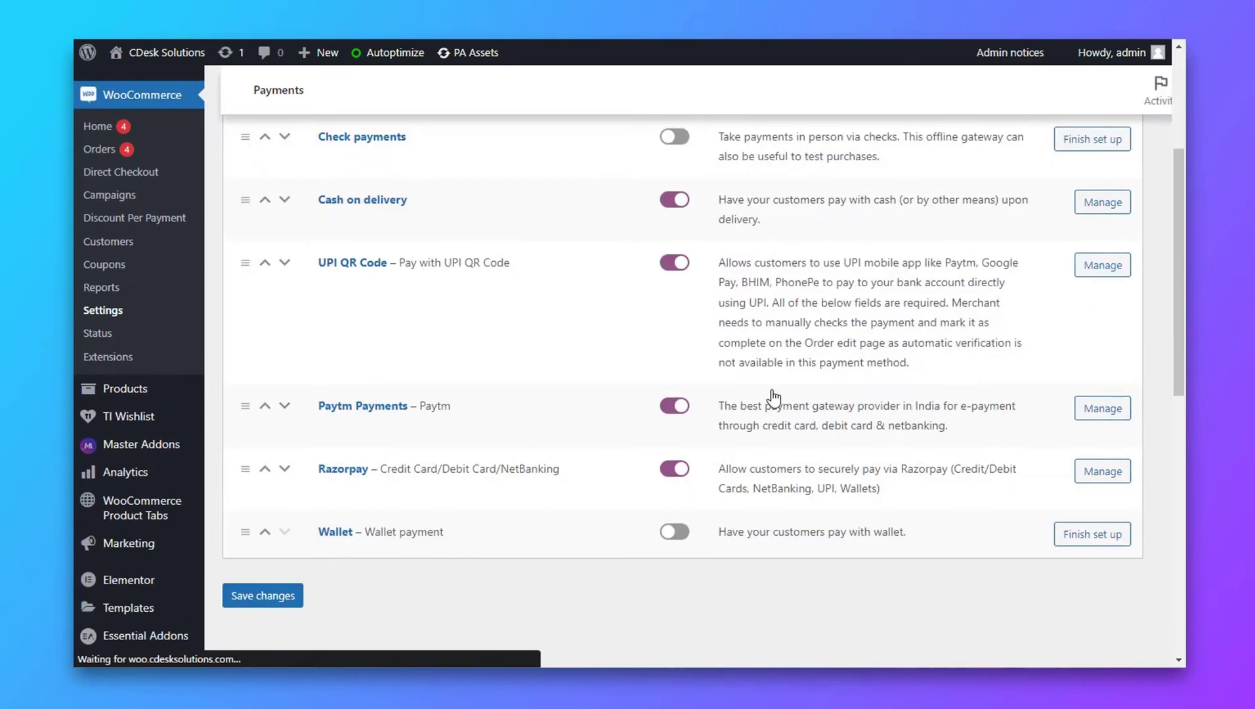
{"action": "left_click", "coordinate": [1102, 408]}
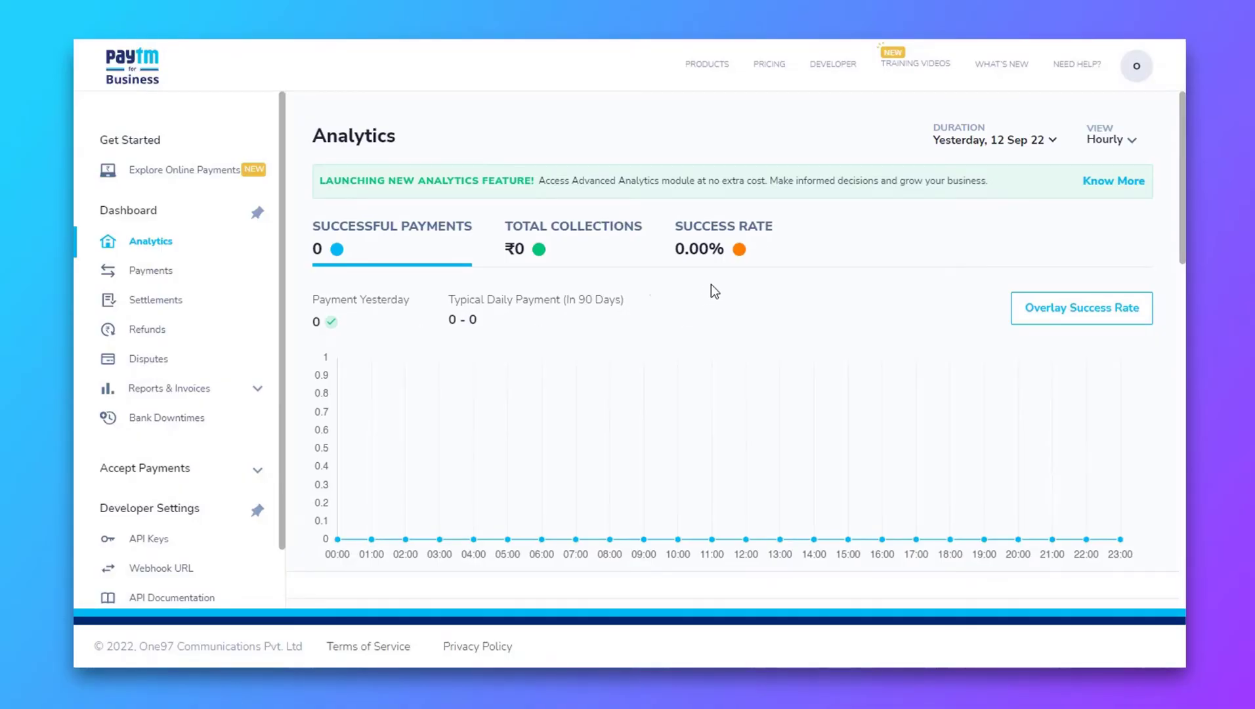
{"action": "scroll", "coordinate": [167, 323], "scroll_direction": "down", "scroll_amount": 3}
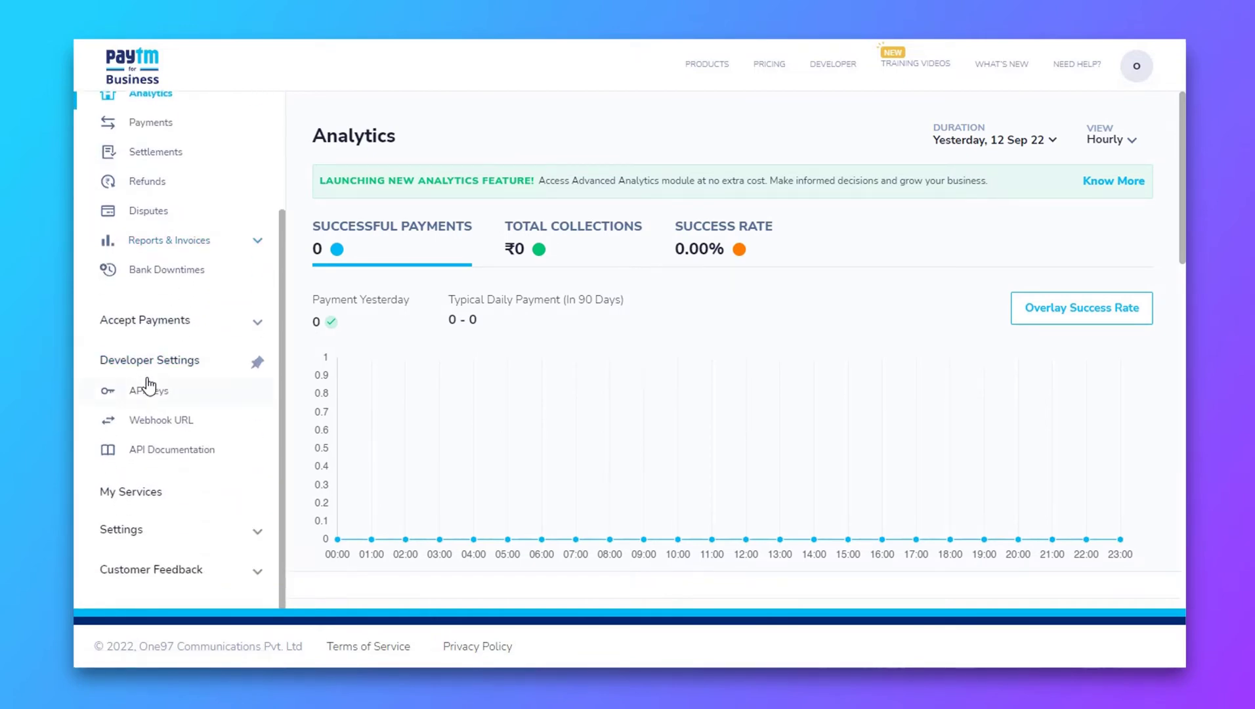
Show the production merchant ID and key on the Paytm API Keys page.
{"action": "left_click", "coordinate": [140, 395]}
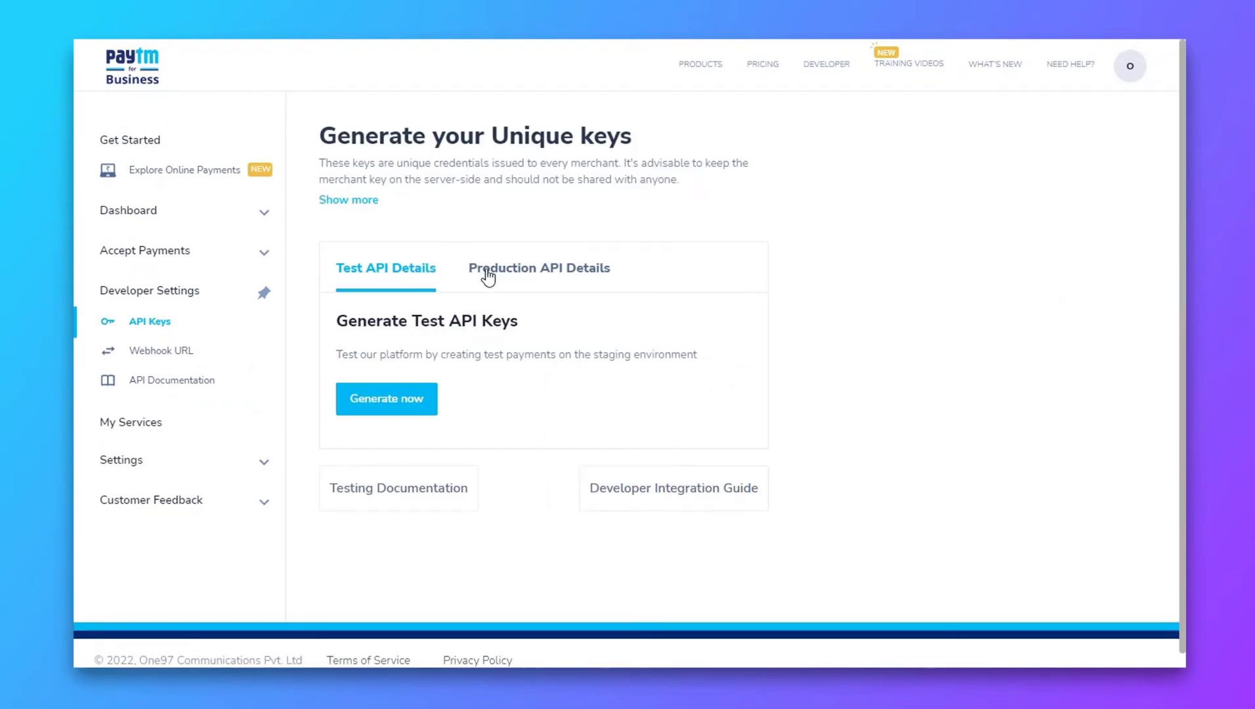
{"action": "left_click", "coordinate": [525, 274]}
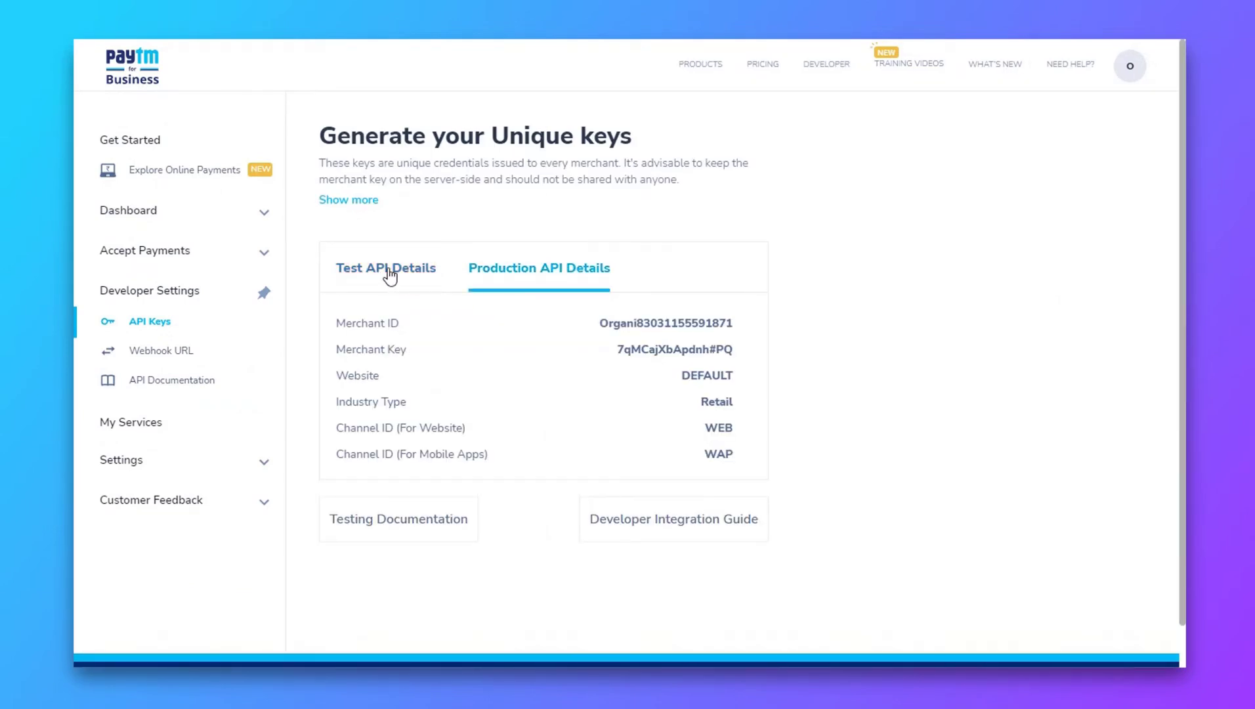
{"action": "key", "text": "F11"}
{"action": "key", "text": "ctrl+Tab"}
{"action": "scroll", "coordinate": [357, 301], "scroll_direction": "down", "scroll_amount": 3}
{"action": "scroll", "coordinate": [357, 301], "scroll_direction": "down", "scroll_amount": 3}
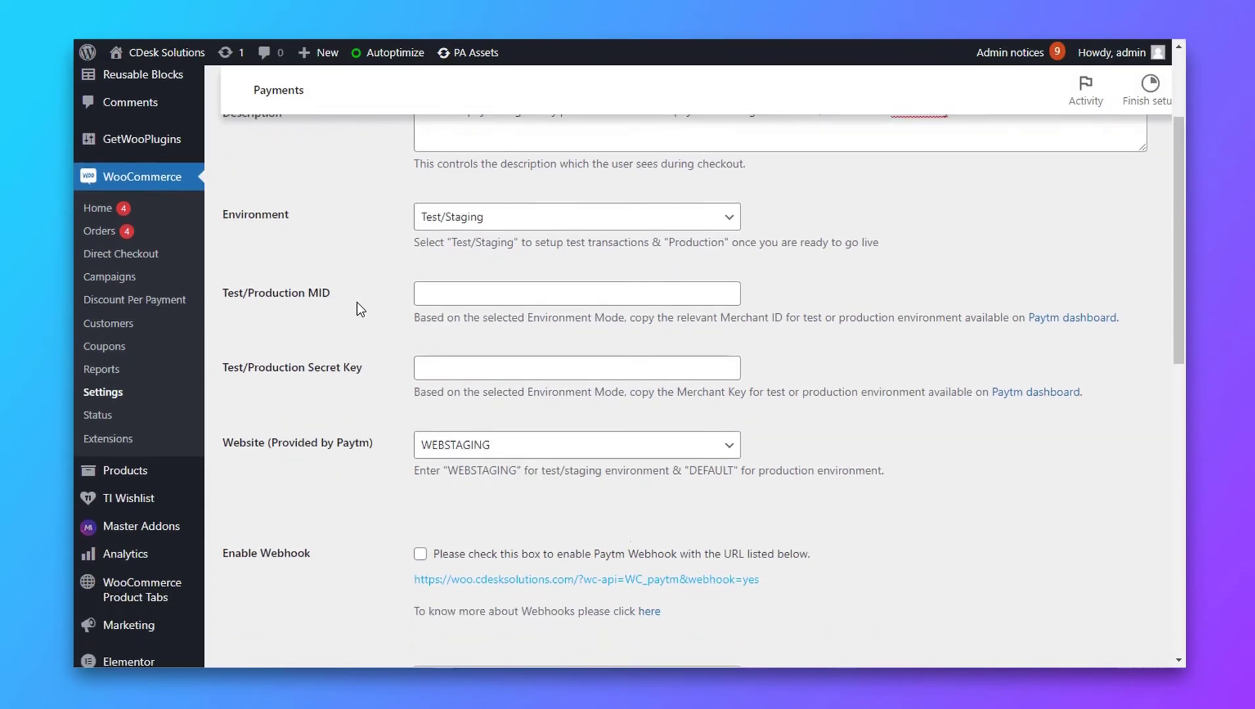
{"action": "scroll", "coordinate": [357, 301], "scroll_direction": "up", "scroll_amount": 3}
Set Environment to Production and copy in the production Merchant ID.
{"action": "left_click", "coordinate": [497, 299]}
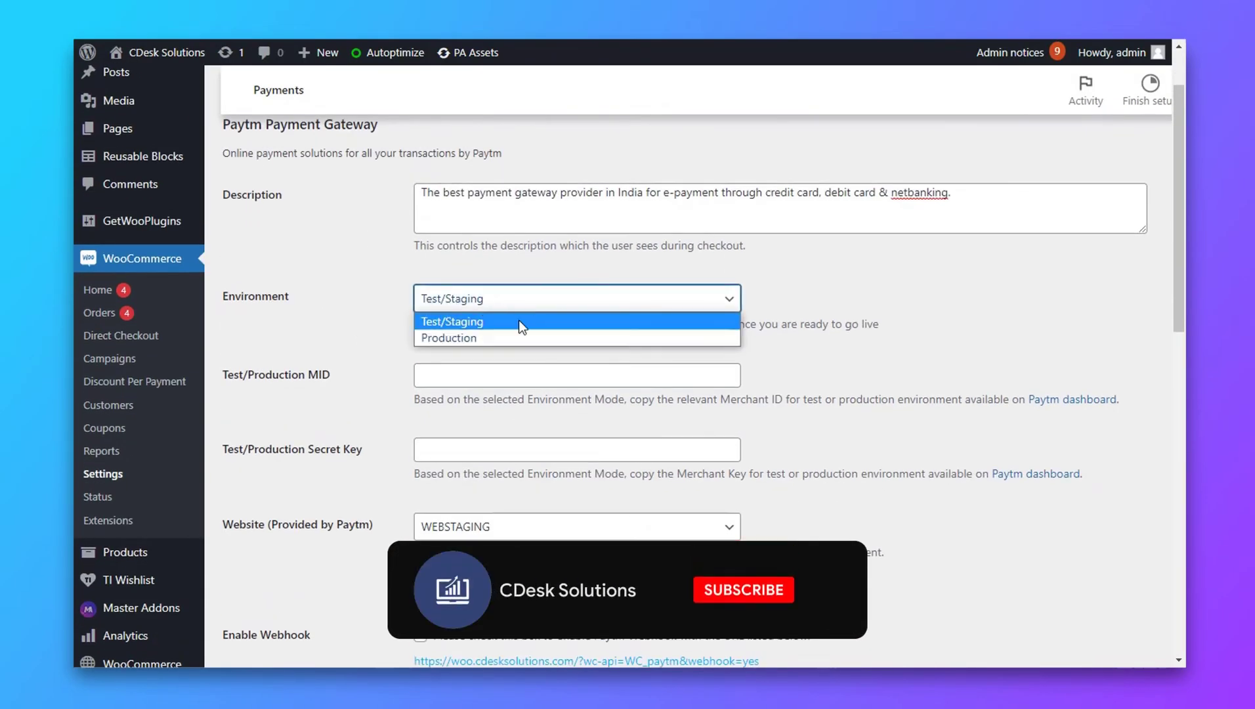
{"action": "left_click", "coordinate": [451, 332]}
{"action": "scroll", "coordinate": [368, 300], "scroll_direction": "down", "scroll_amount": 1}
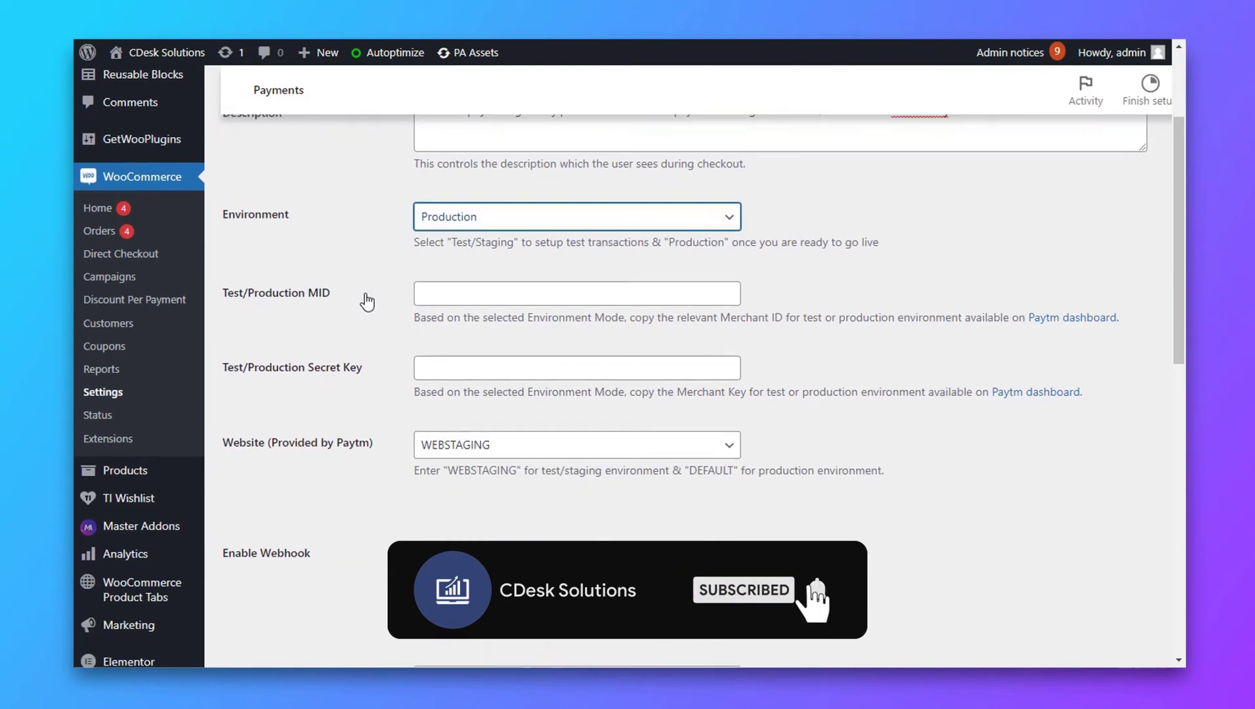
{"action": "left_click", "coordinate": [453, 297]}
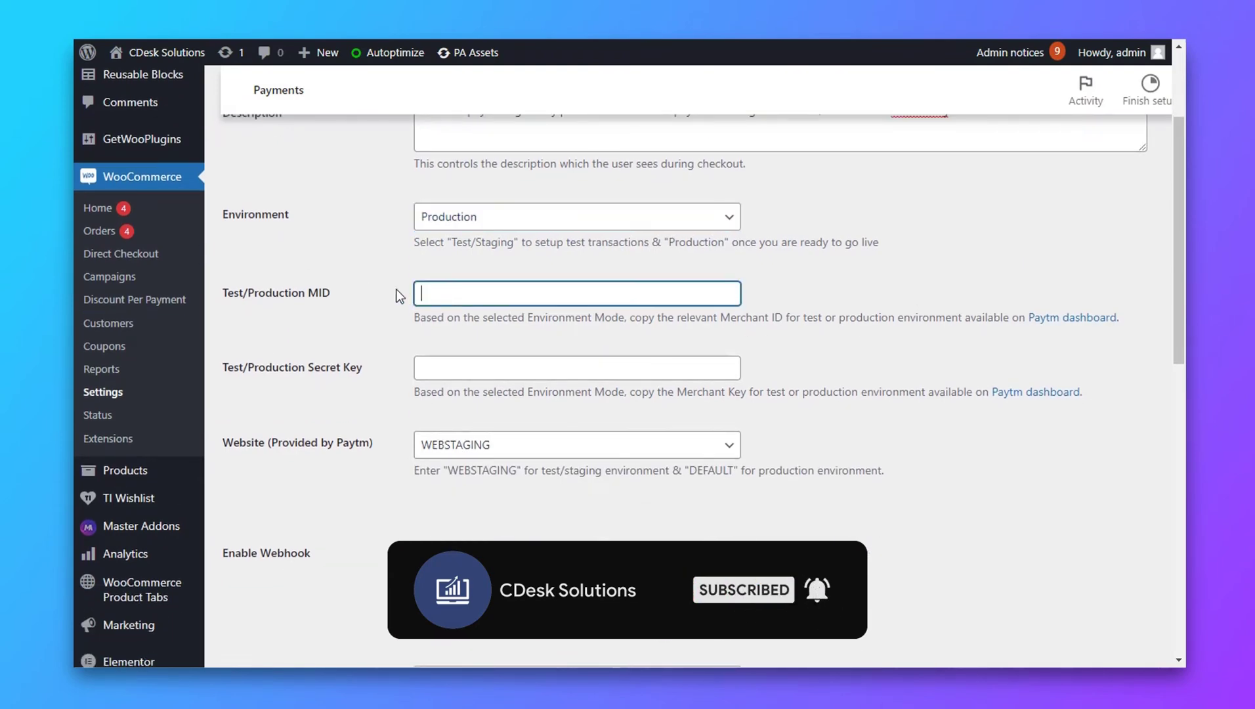
{"action": "key", "text": "alt+Tab"}
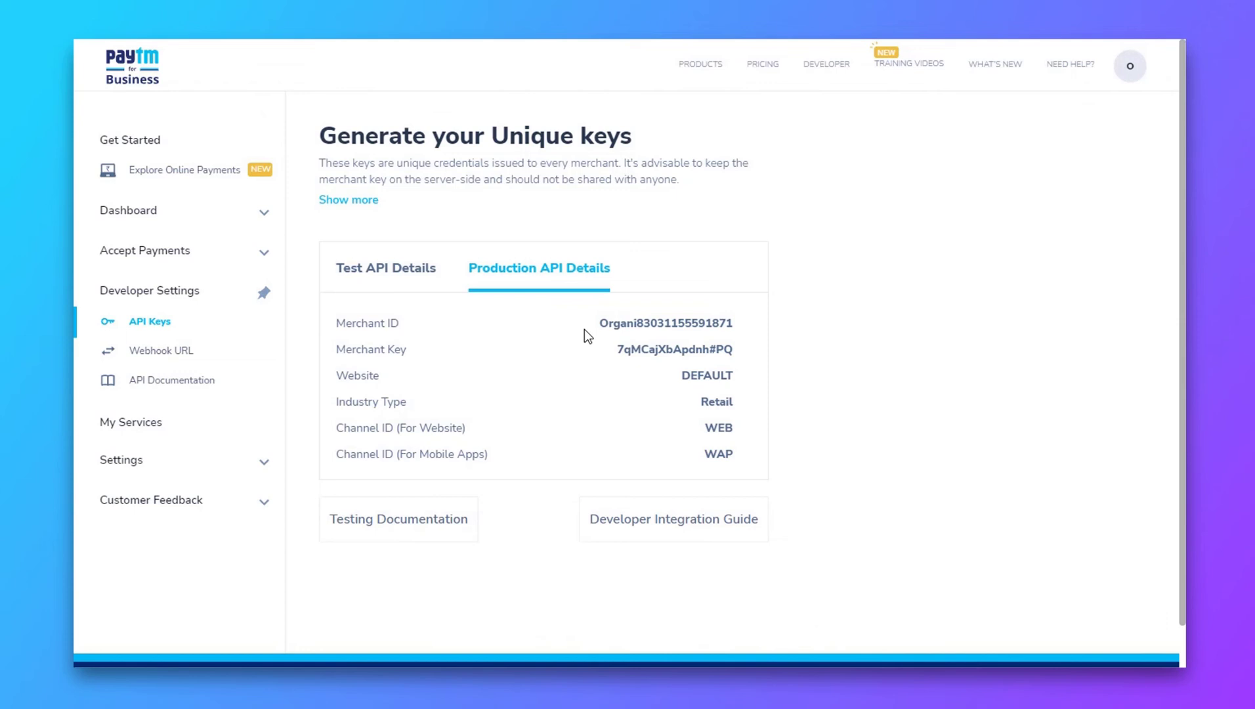
{"action": "left_click_drag", "start_coordinate": [600, 323], "coordinate": [740, 329]}
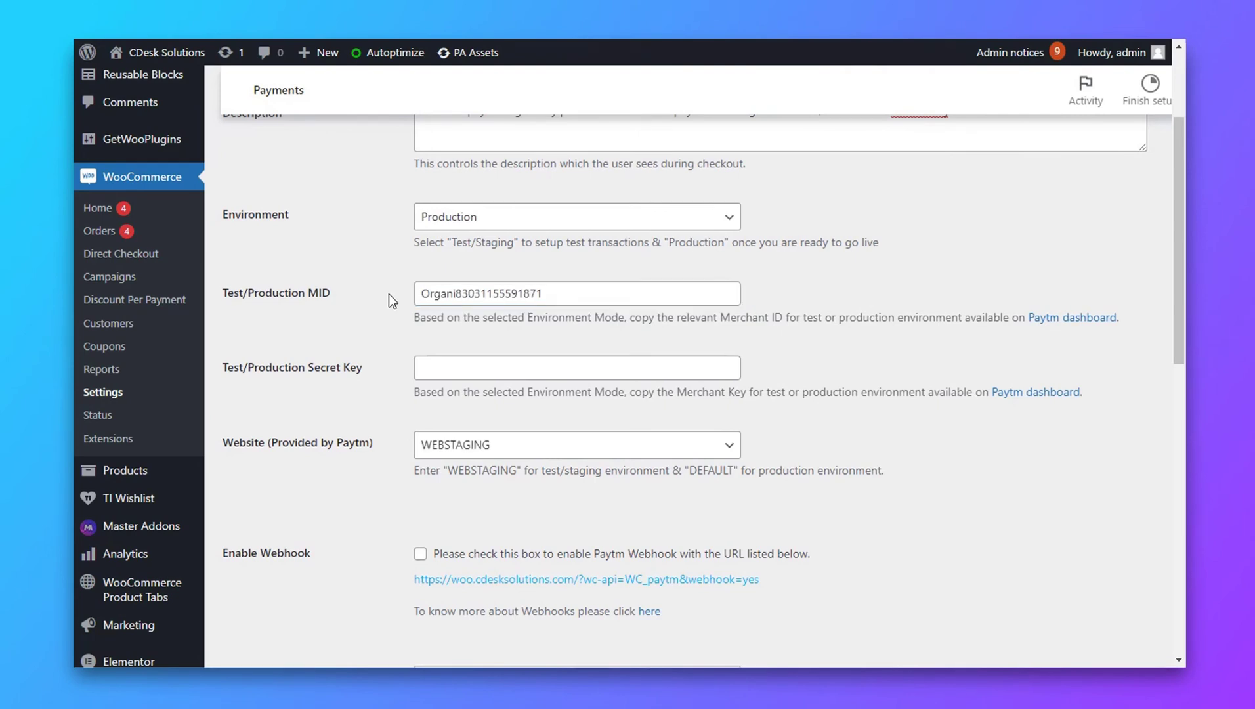
Paste the production Merchant Key as the secret key and set Website to DEFAULT.
{"action": "key", "text": "alt+Tab"}
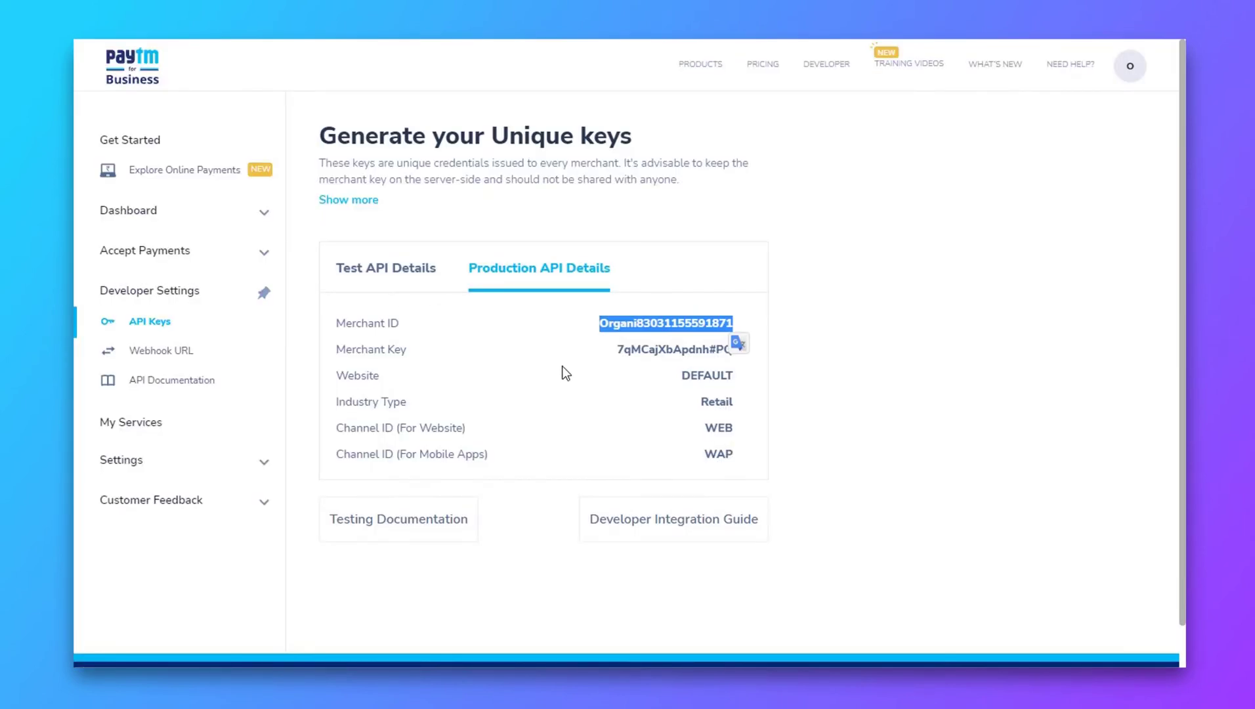
{"action": "left_click_drag", "start_coordinate": [616, 350], "coordinate": [734, 360]}
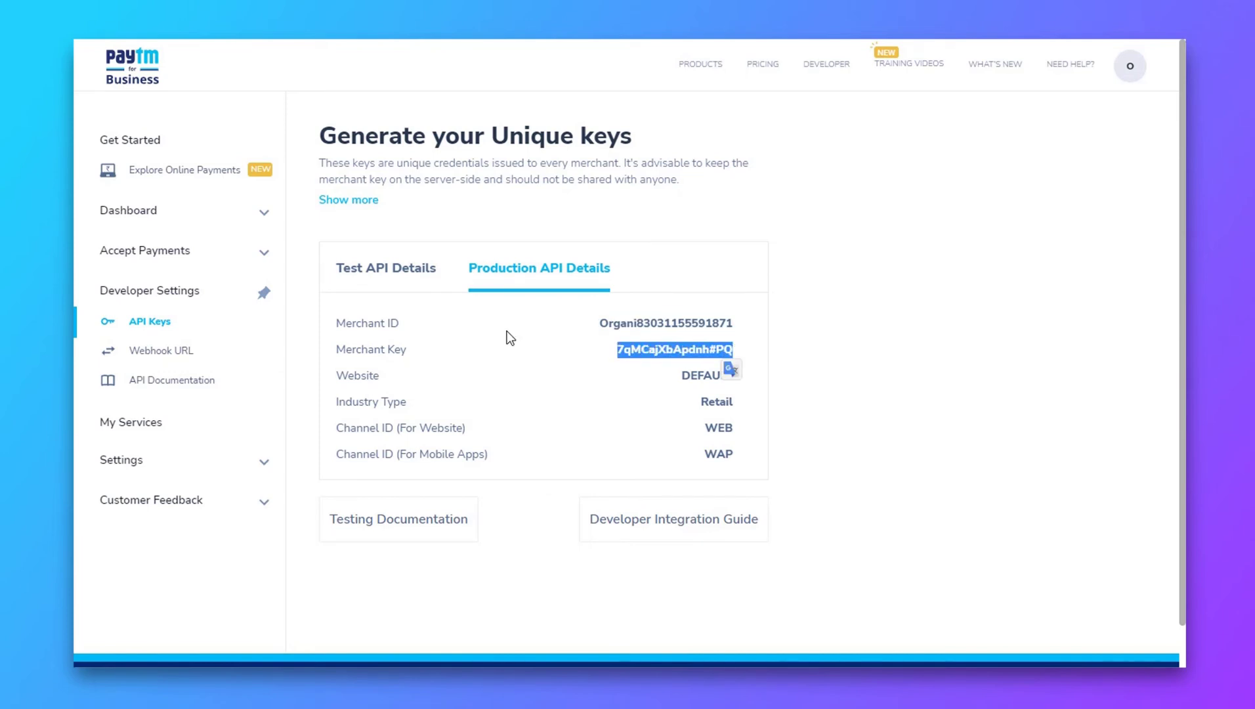
{"action": "key", "text": "ctrl+c"}
{"action": "key", "text": "alt+Tab"}
{"action": "left_click", "coordinate": [491, 366]}
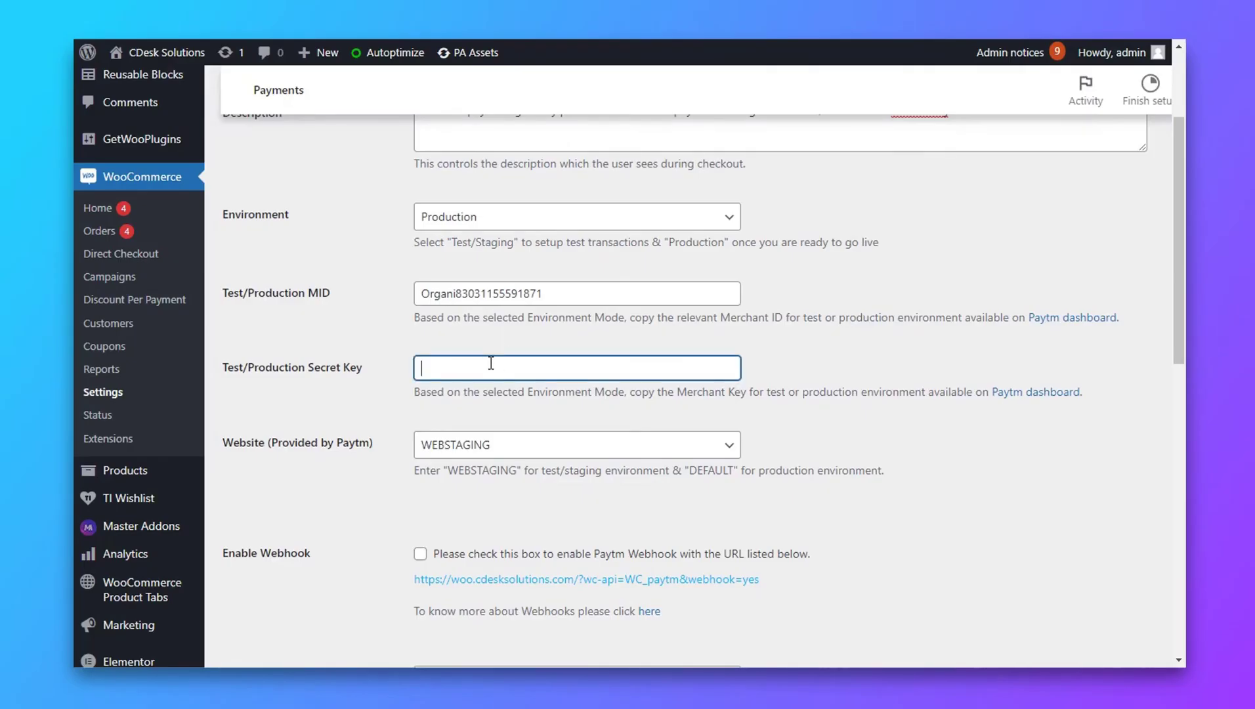
{"action": "key", "text": "ctrl+v"}
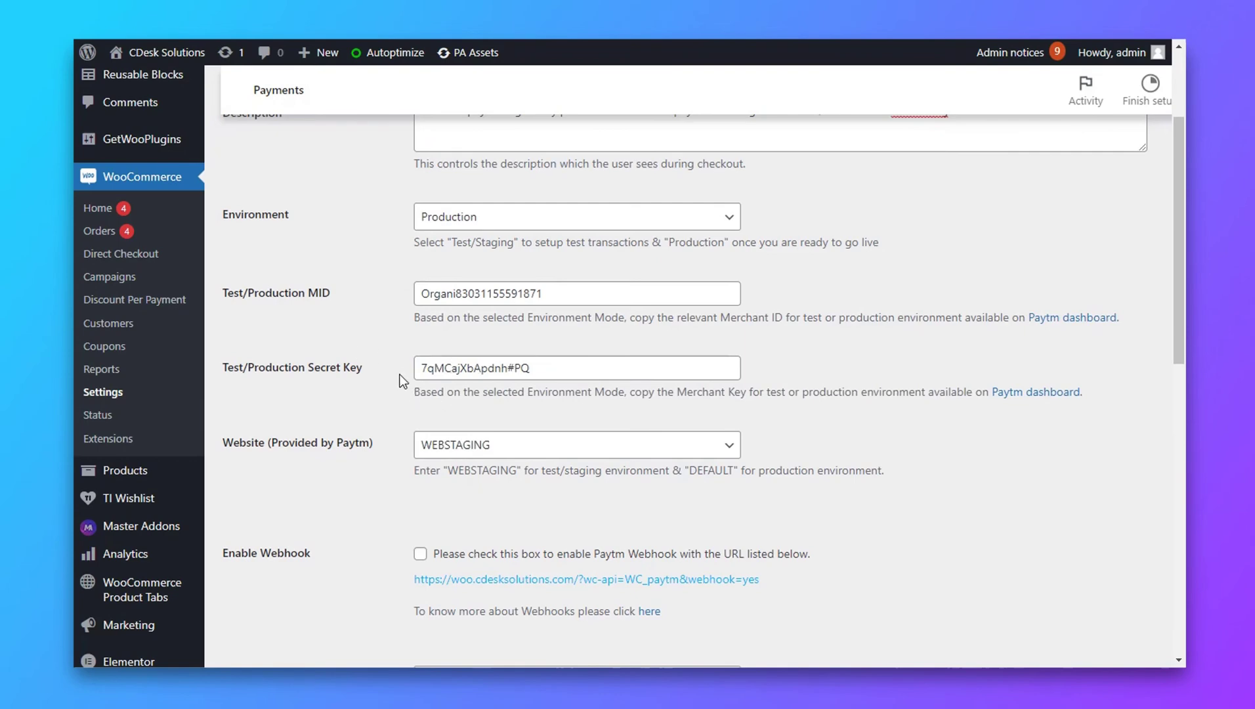
{"action": "left_click", "coordinate": [497, 450]}
{"action": "left_click", "coordinate": [460, 473]}
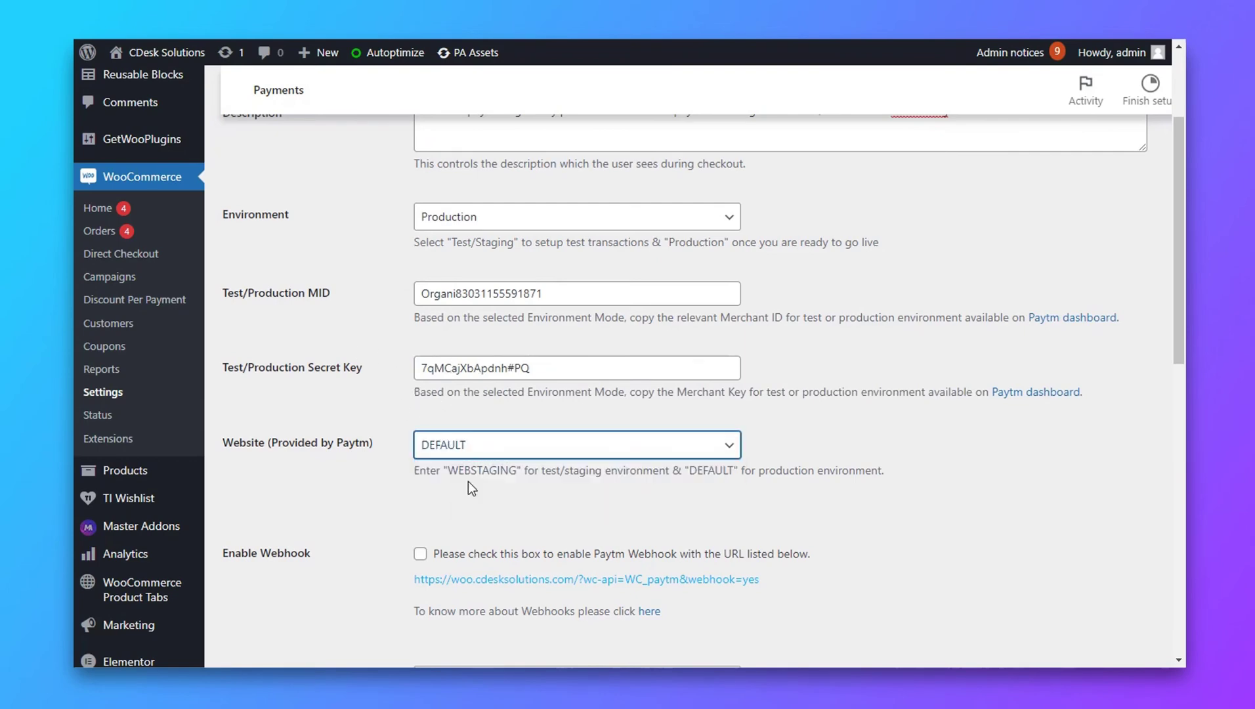
{"action": "scroll", "coordinate": [385, 431], "scroll_direction": "down", "scroll_amount": 4}
{"action": "scroll", "coordinate": [385, 431], "scroll_direction": "down", "scroll_amount": 3}
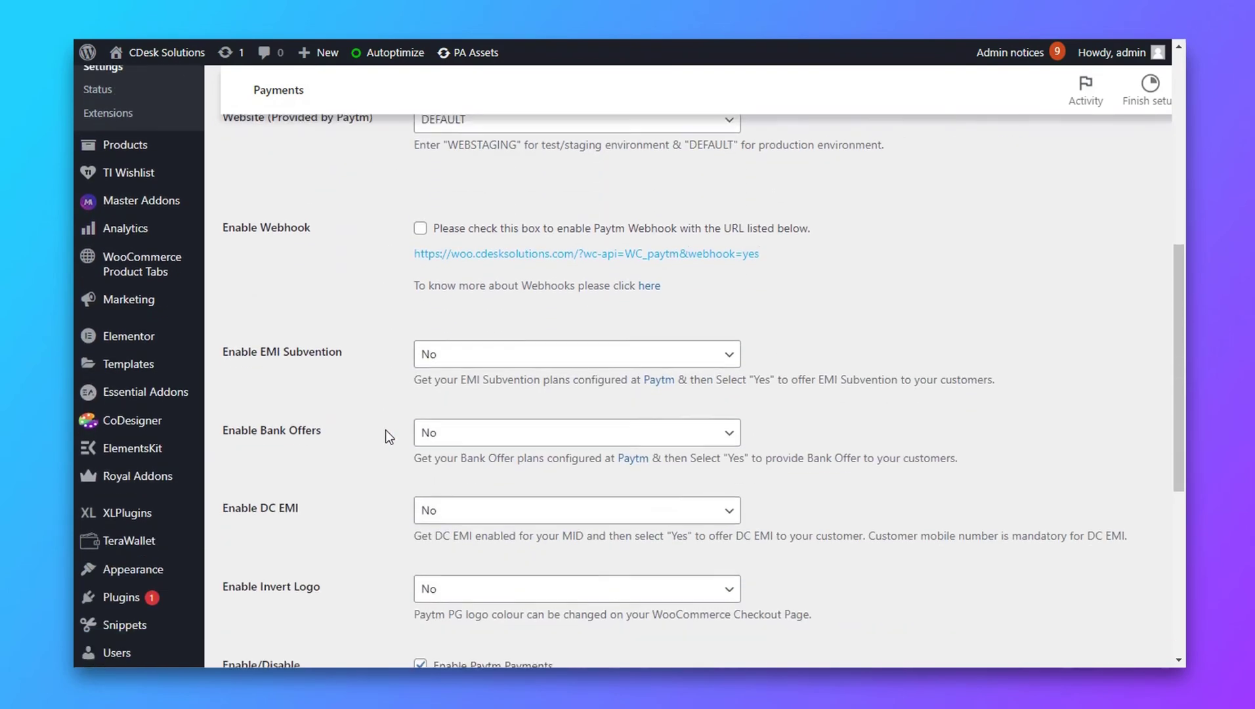
{"action": "scroll", "coordinate": [386, 436], "scroll_direction": "down", "scroll_amount": 3}
{"action": "scroll", "coordinate": [385, 436], "scroll_direction": "down", "scroll_amount": 1}
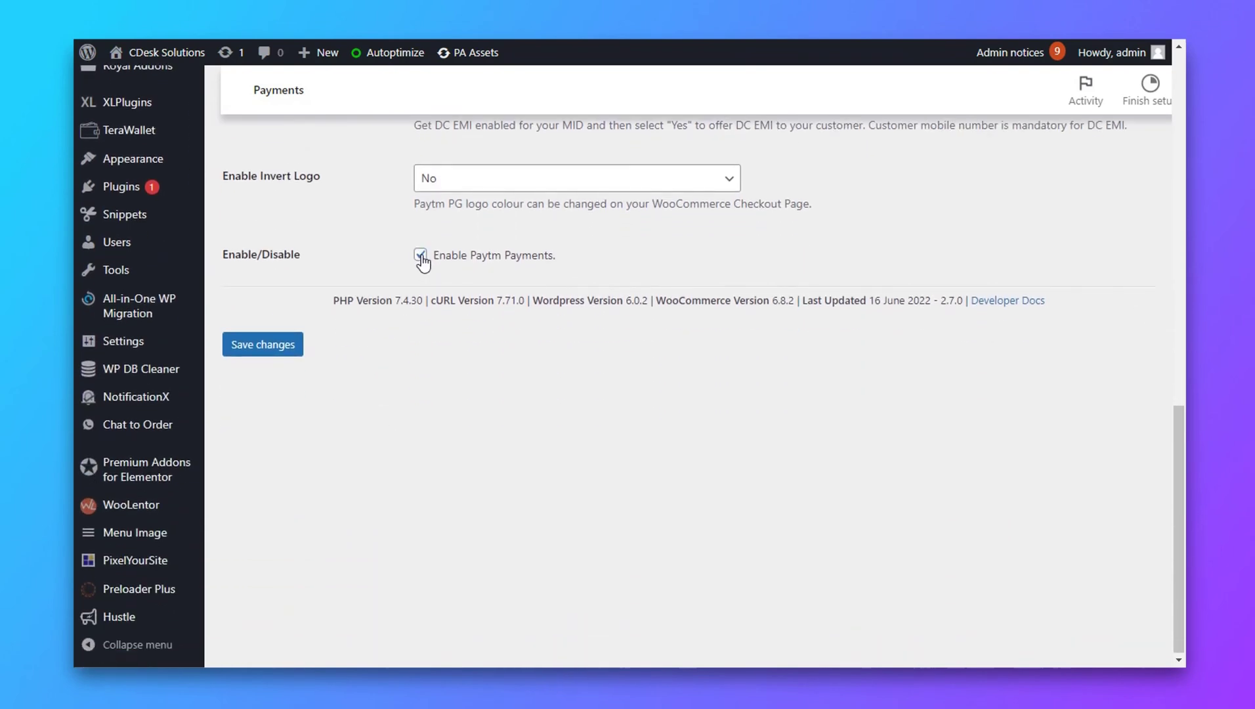
Save the Paytm gateway settings with 'Enable Paytm Payments' checked.
{"action": "left_click", "coordinate": [262, 345]}
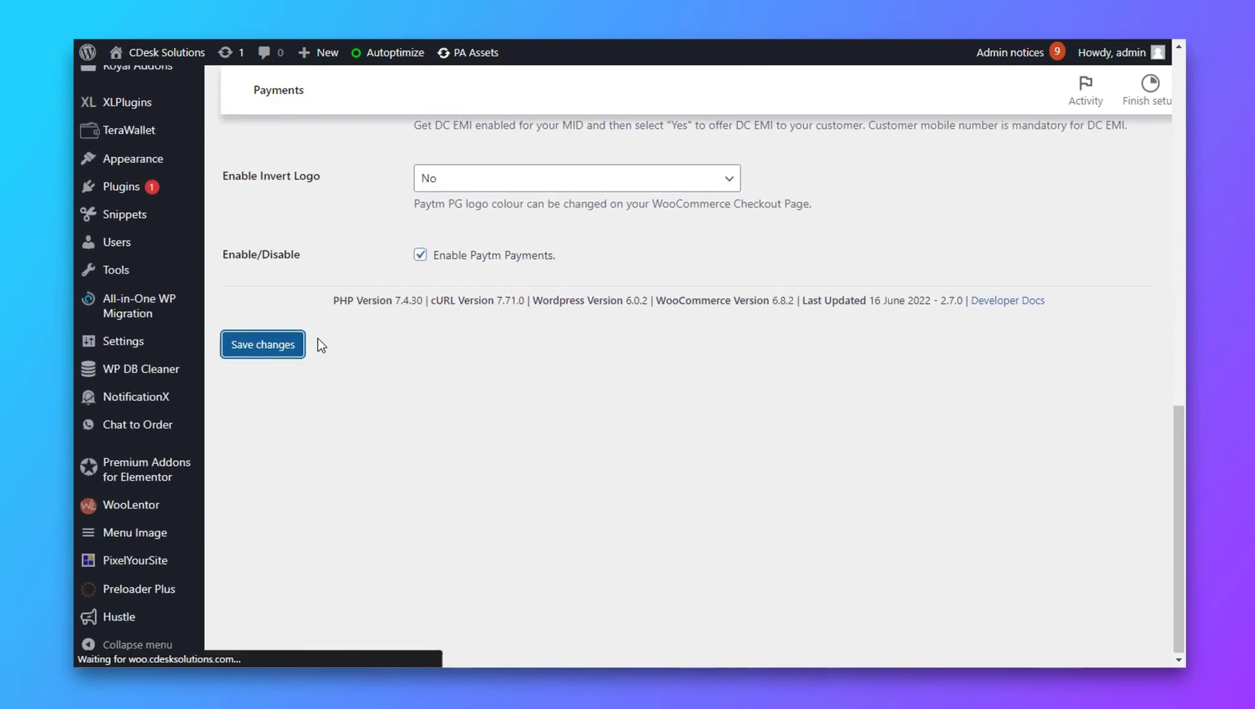